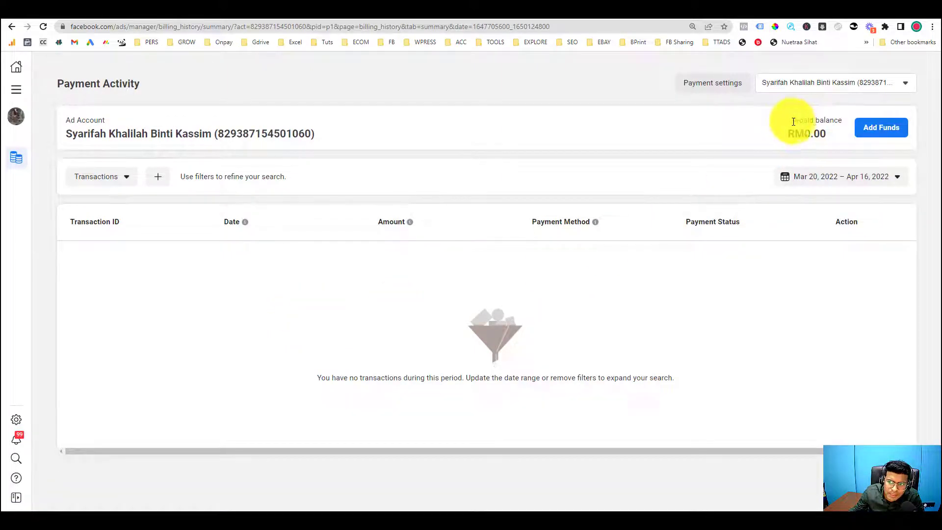
Examine the prepaid balance of the ad account on its Payment Activity page
{"action": "left_click_drag", "start_coordinate": [791, 121], "coordinate": [830, 137]}
{"action": "left_click", "coordinate": [831, 135]}
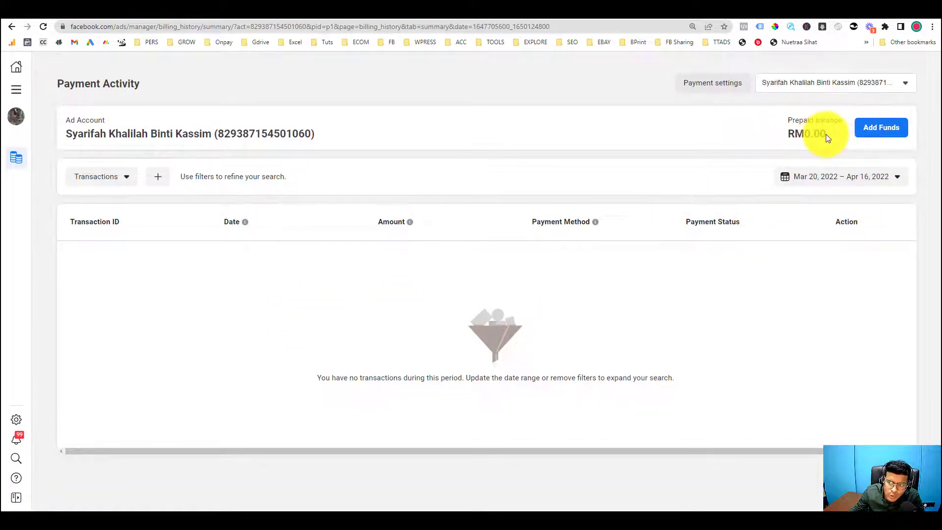
{"action": "left_click_drag", "start_coordinate": [790, 120], "coordinate": [831, 137]}
{"action": "left_click", "coordinate": [851, 135]}
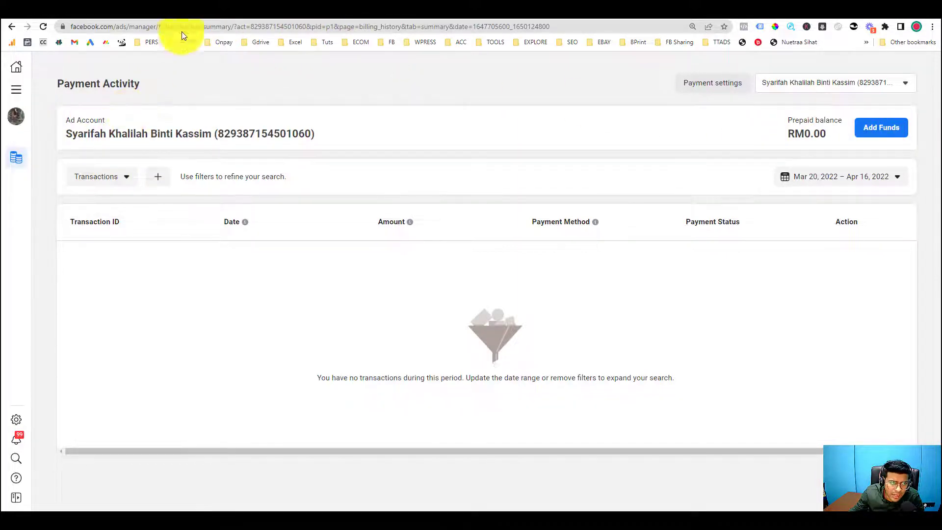
View the Canva slide on the two payment systems, then return to Facebook billing and examine the prepaid balance amount
{"action": "left_click", "coordinate": [190, 8]}
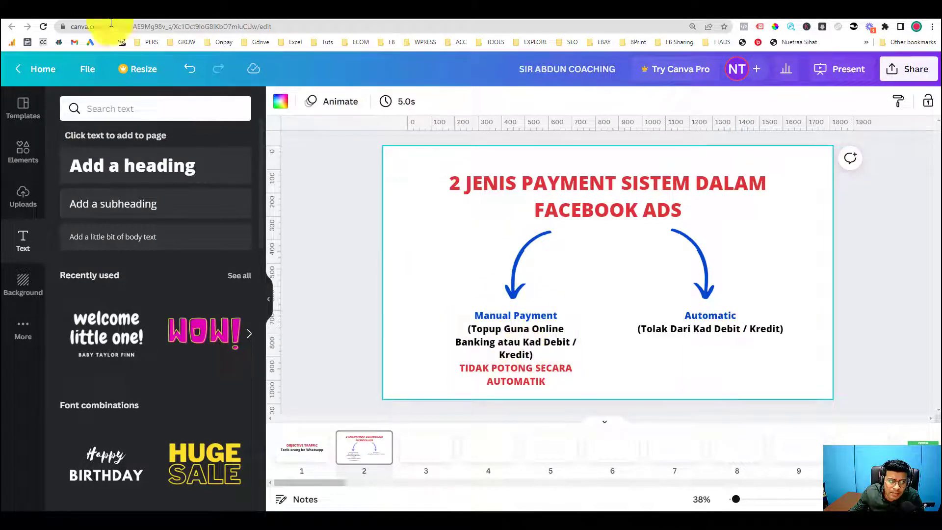
{"action": "left_click", "coordinate": [82, 9]}
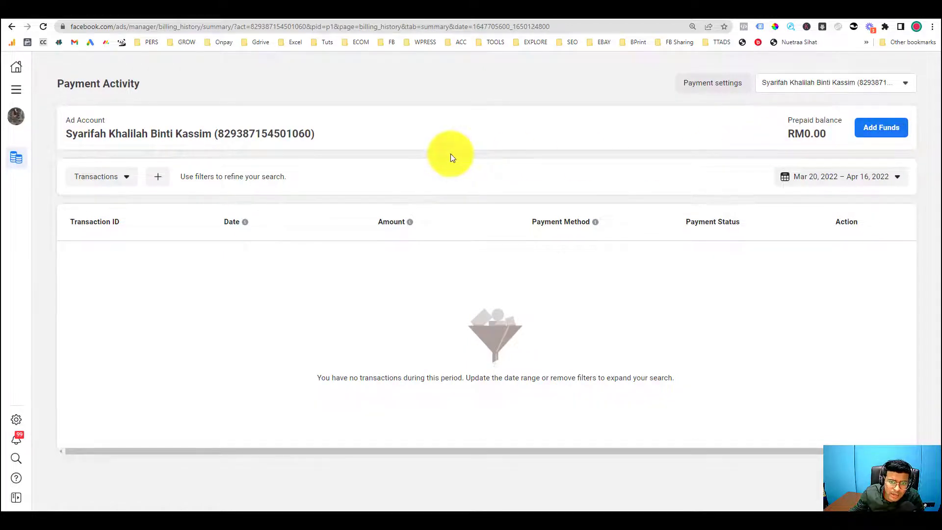
{"action": "left_click_drag", "start_coordinate": [795, 134], "coordinate": [835, 136]}
{"action": "left_click", "coordinate": [832, 139]}
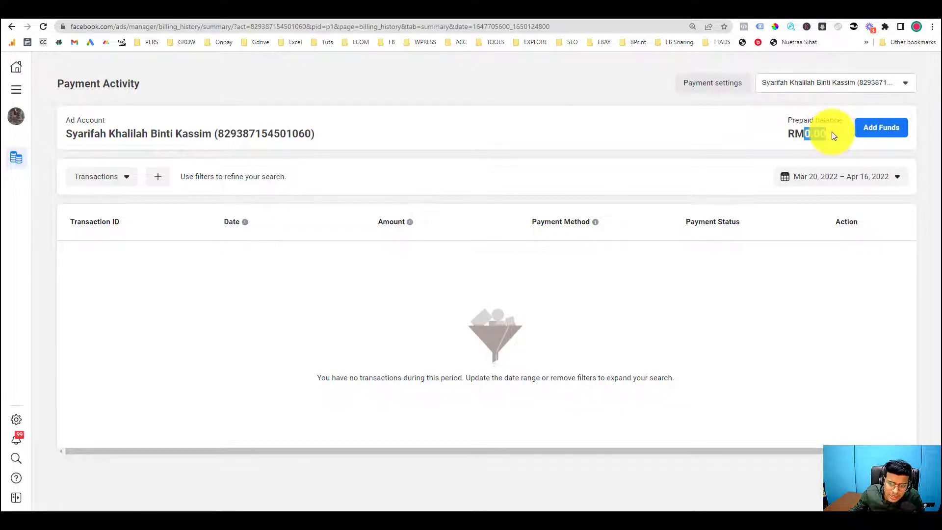
{"action": "left_click", "coordinate": [832, 132]}
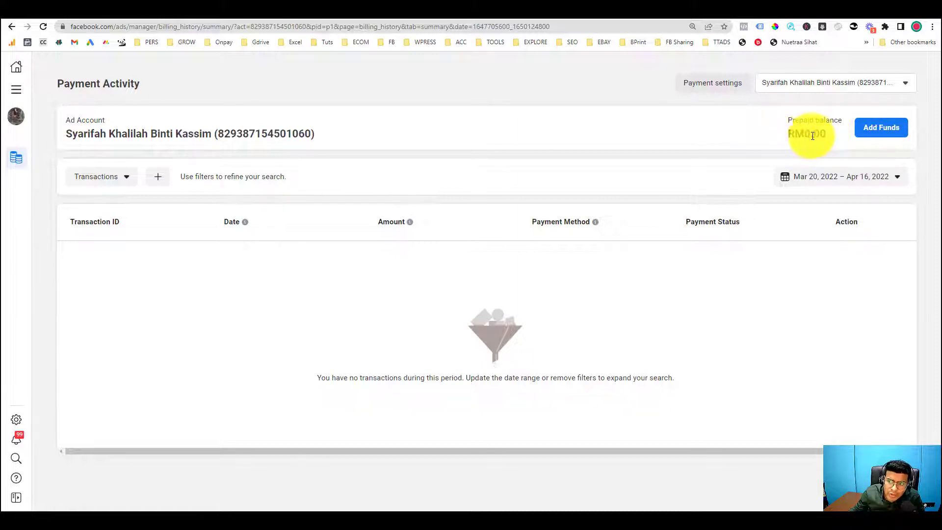
{"action": "left_click_drag", "start_coordinate": [804, 134], "coordinate": [827, 140]}
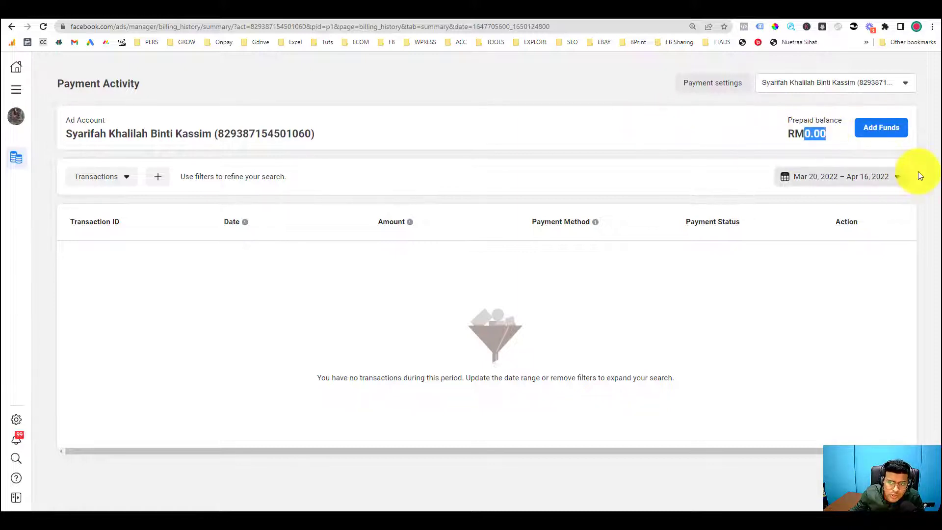
{"action": "left_click", "coordinate": [819, 138]}
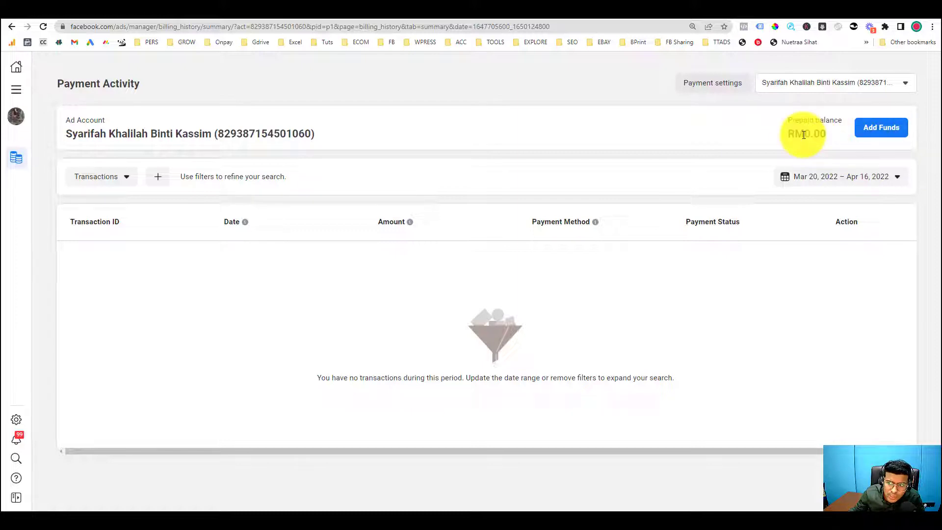
{"action": "left_click_drag", "start_coordinate": [805, 135], "coordinate": [825, 134]}
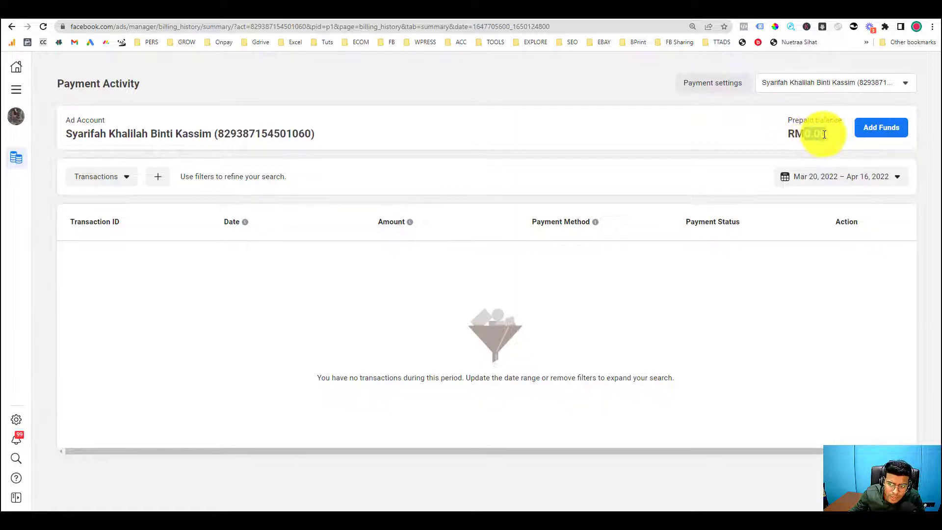
Switch to the Payment Activity page of the automatic-payment ad account and examine its outstanding balance
{"action": "left_click", "coordinate": [182, 13]}
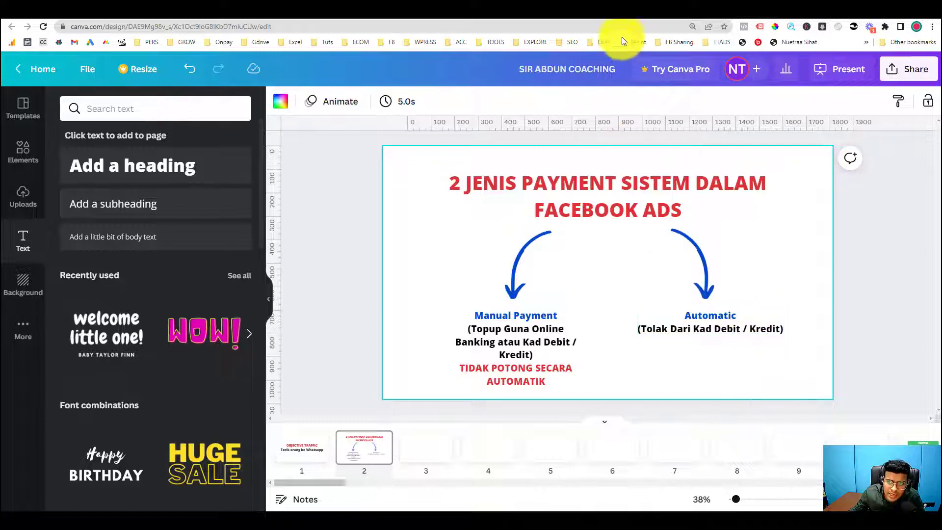
{"action": "left_click", "coordinate": [633, 13]}
{"action": "left_click", "coordinate": [547, 14]}
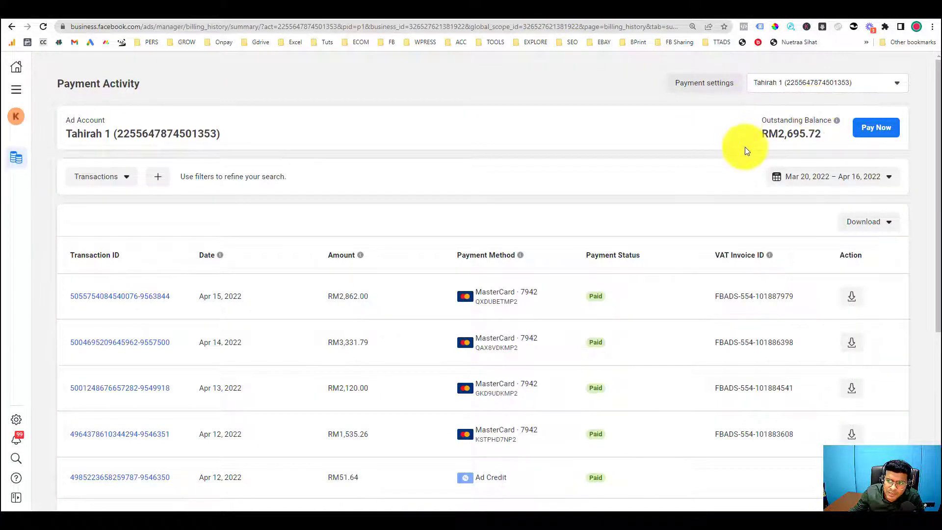
{"action": "left_click_drag", "start_coordinate": [762, 120], "coordinate": [828, 120]}
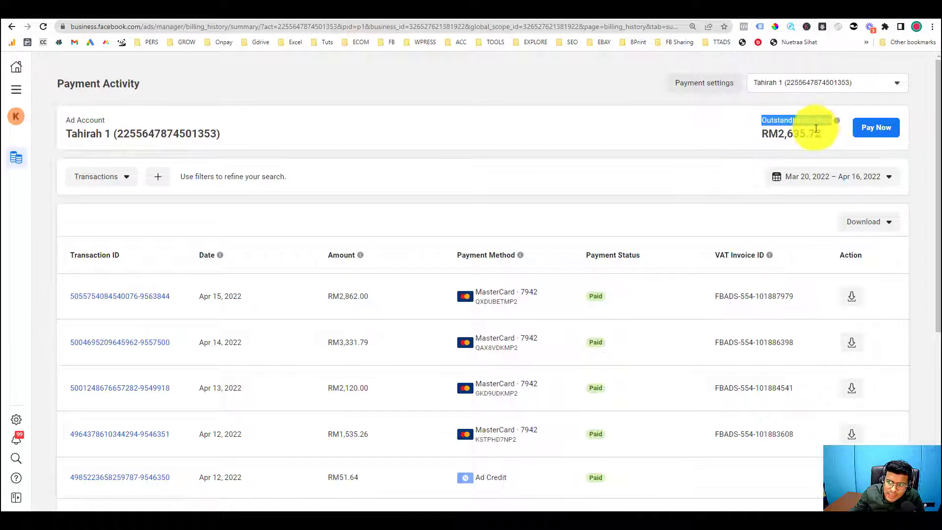
{"action": "left_click_drag", "start_coordinate": [764, 134], "coordinate": [823, 134]}
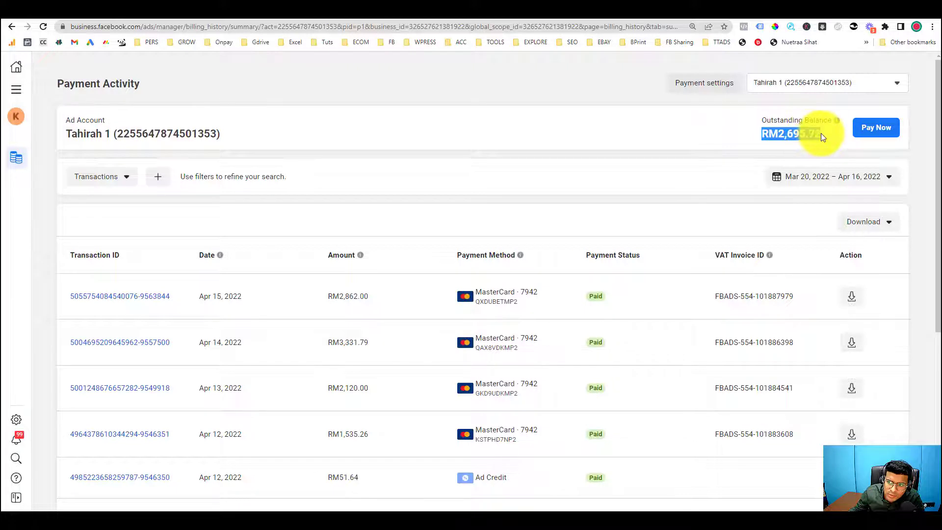
{"action": "left_click", "coordinate": [841, 127]}
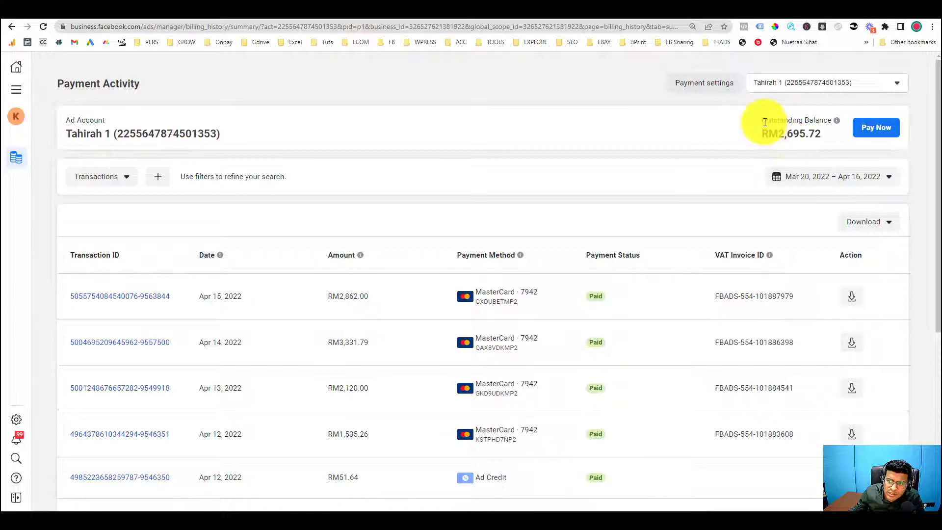
{"action": "left_click_drag", "start_coordinate": [763, 121], "coordinate": [791, 131]}
{"action": "left_click", "coordinate": [795, 133]}
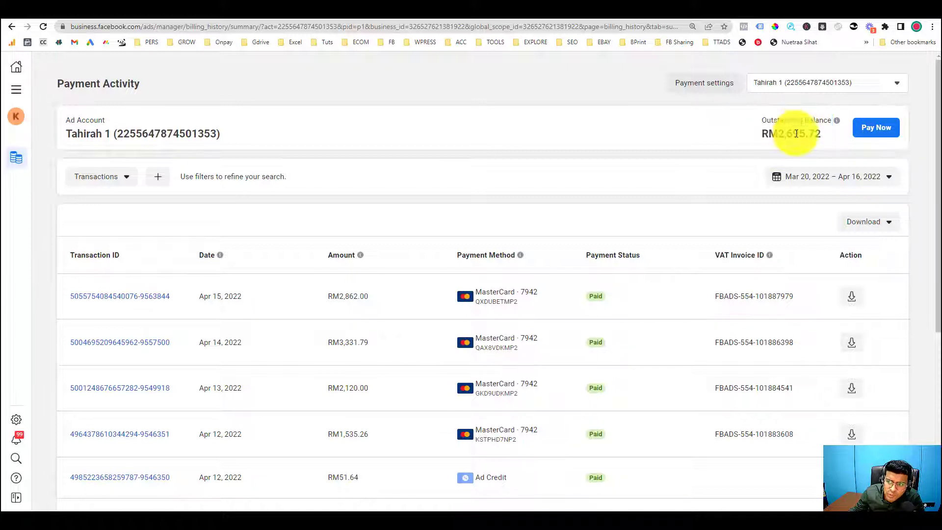
{"action": "left_click_drag", "start_coordinate": [778, 133], "coordinate": [824, 136]}
{"action": "left_click", "coordinate": [821, 132]}
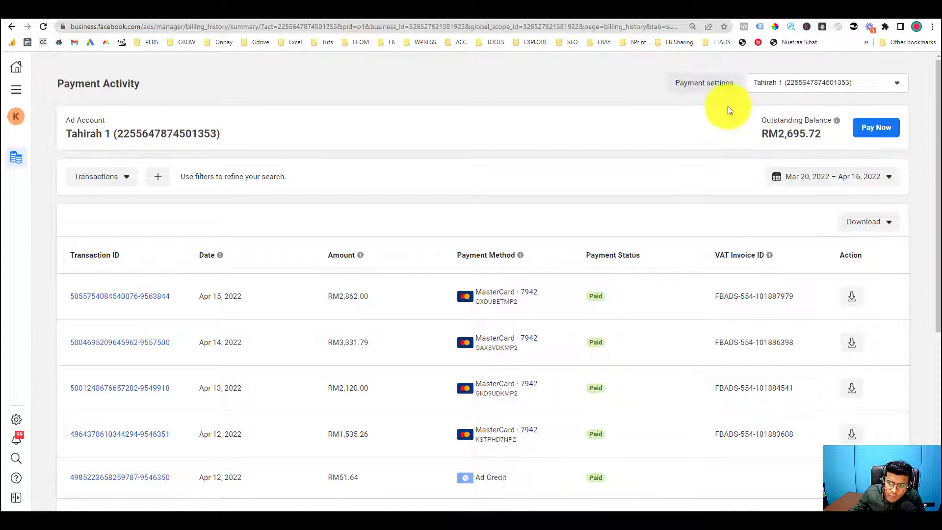
Open the payment settings of this ad account and examine its payment threshold and monthly billing date
{"action": "left_click", "coordinate": [705, 88]}
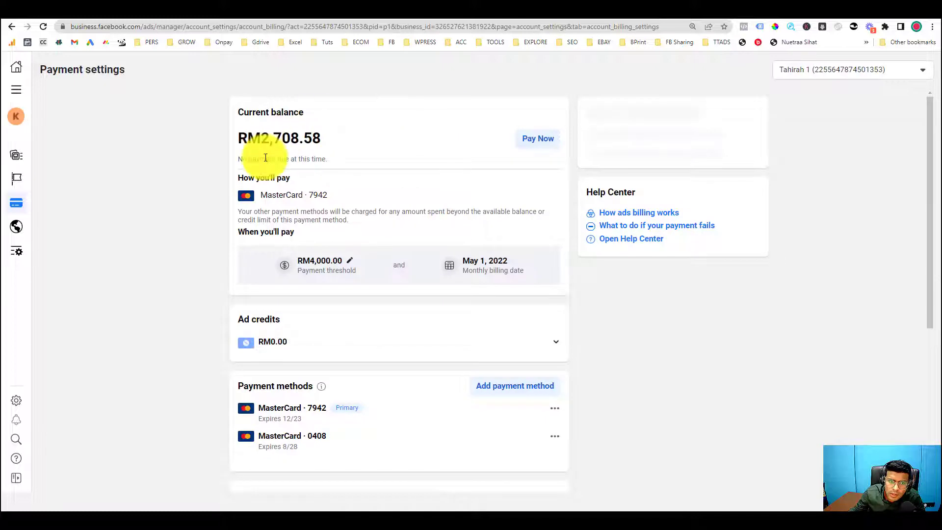
{"action": "left_click_drag", "start_coordinate": [243, 235], "coordinate": [297, 236]}
{"action": "left_click", "coordinate": [297, 235]}
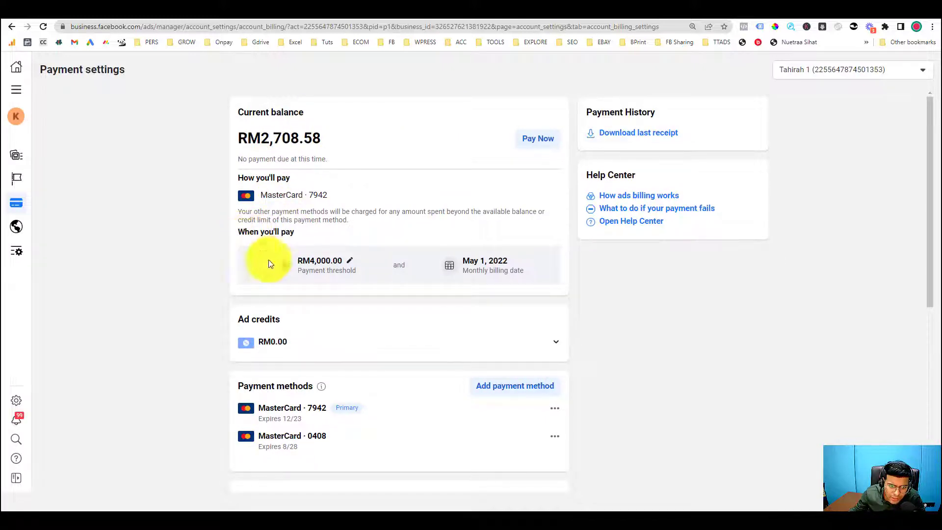
{"action": "double_click", "coordinate": [308, 261]}
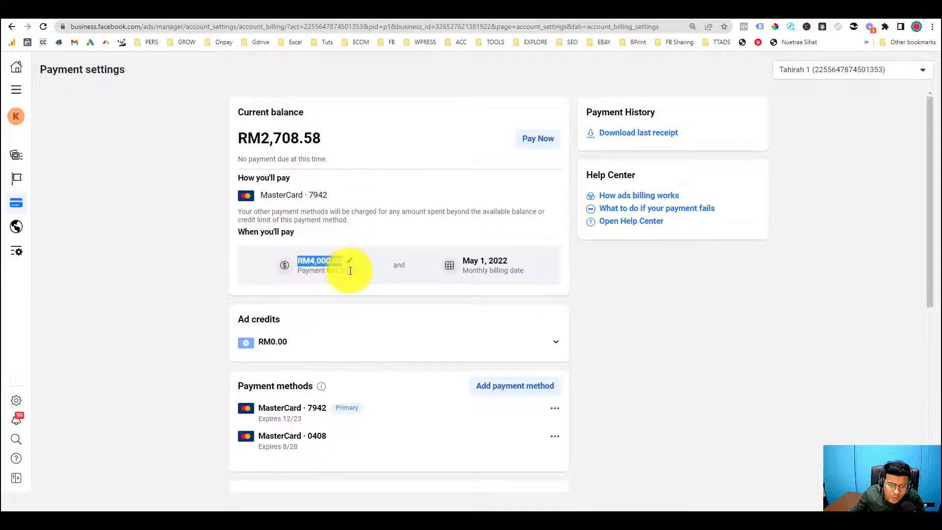
{"action": "left_click", "coordinate": [355, 272]}
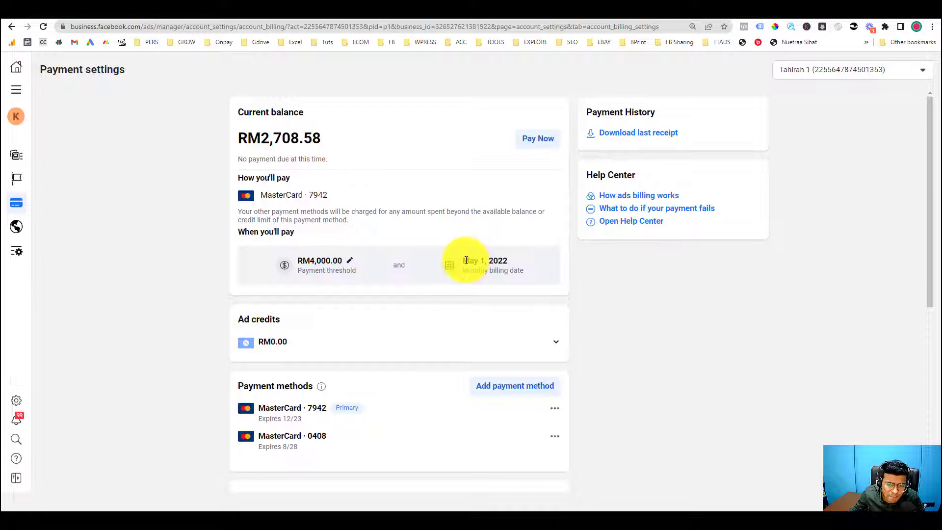
{"action": "left_click_drag", "start_coordinate": [466, 260], "coordinate": [507, 258]}
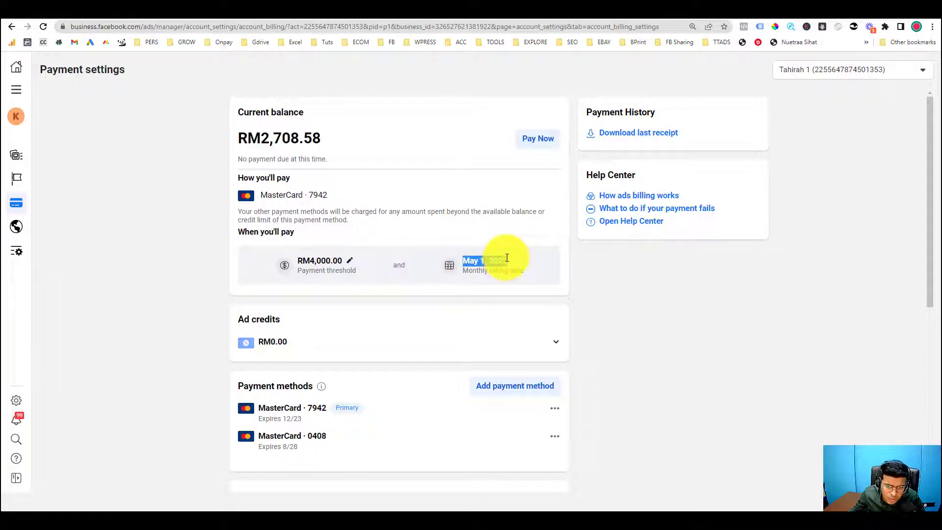
{"action": "left_click", "coordinate": [505, 260]}
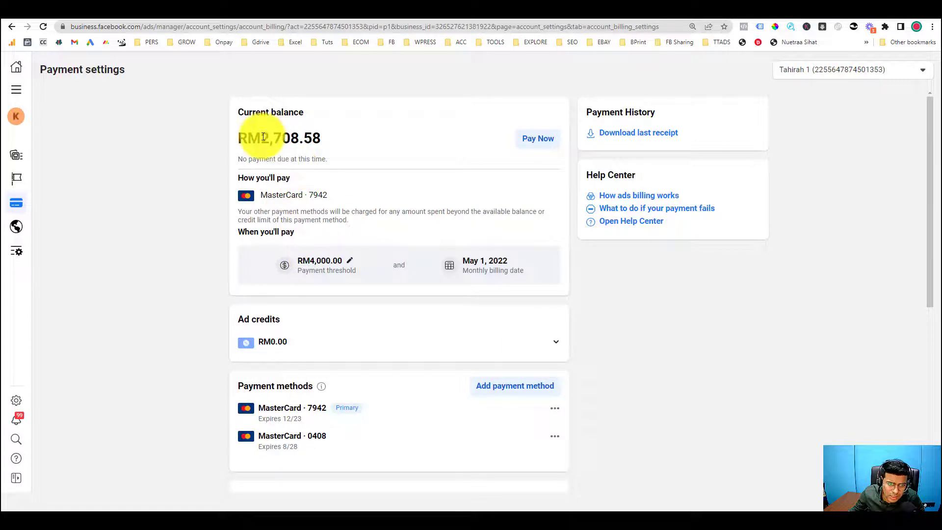
Compare the current balance with the monthly billing date and the payment threshold
{"action": "left_click_drag", "start_coordinate": [262, 138], "coordinate": [339, 145]}
{"action": "left_click", "coordinate": [299, 140]}
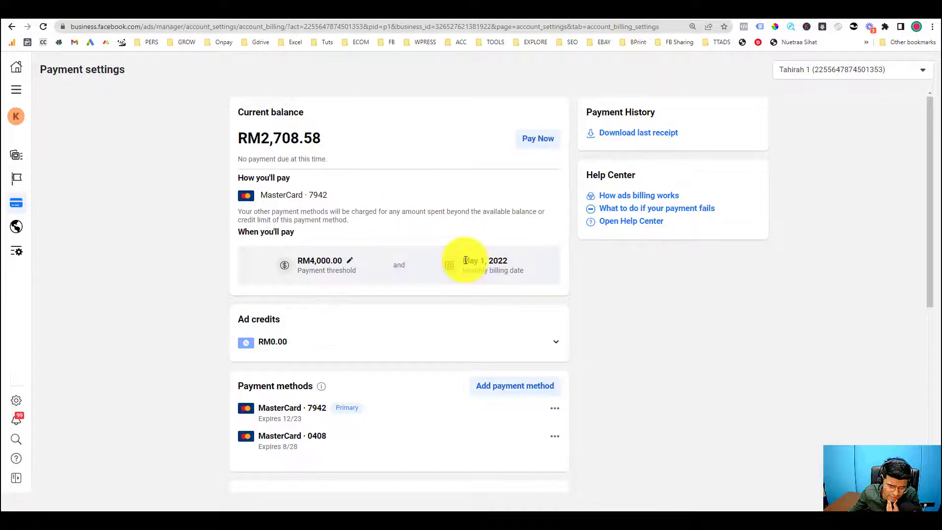
{"action": "left_click_drag", "start_coordinate": [465, 261], "coordinate": [505, 261]}
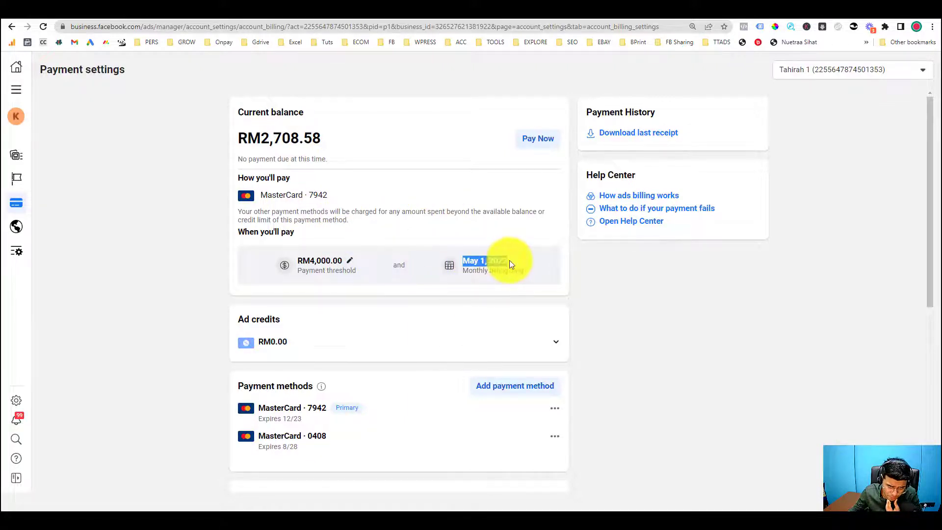
{"action": "left_click", "coordinate": [509, 262]}
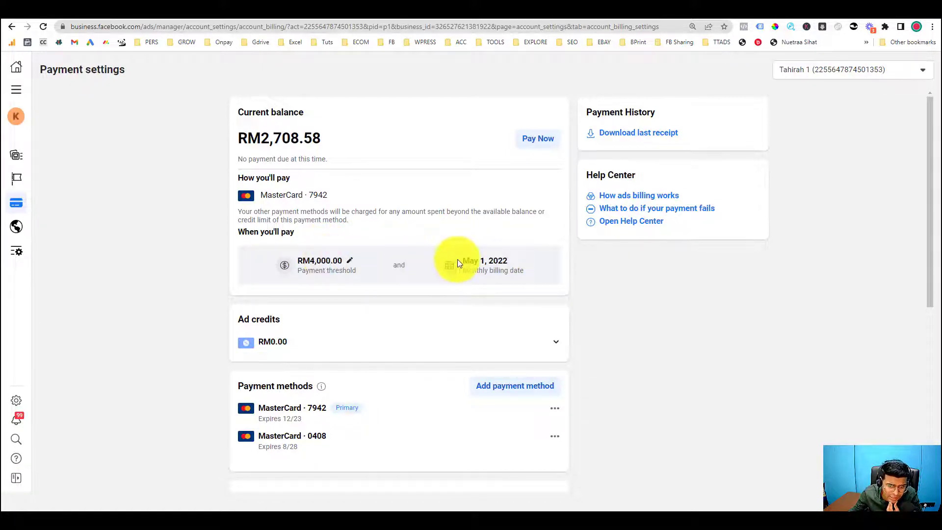
{"action": "left_click_drag", "start_coordinate": [299, 260], "coordinate": [340, 262]}
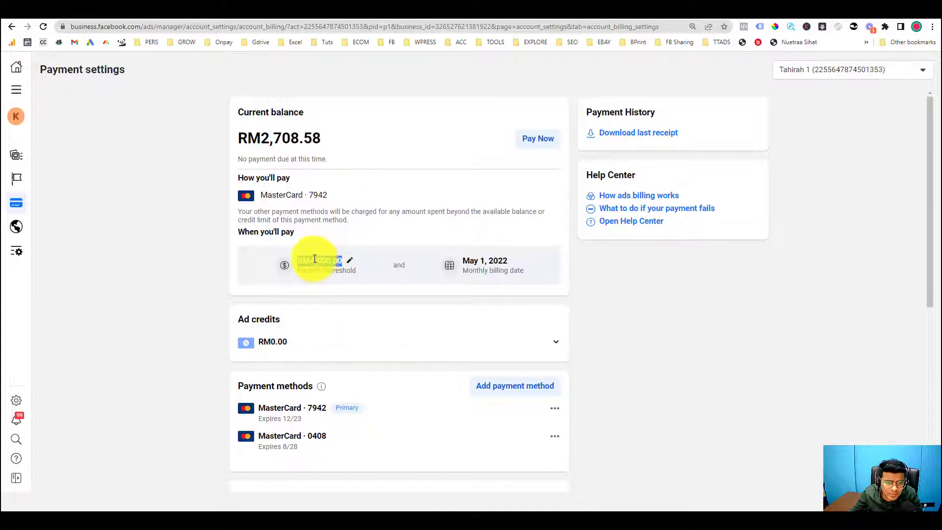
{"action": "left_click", "coordinate": [317, 260]}
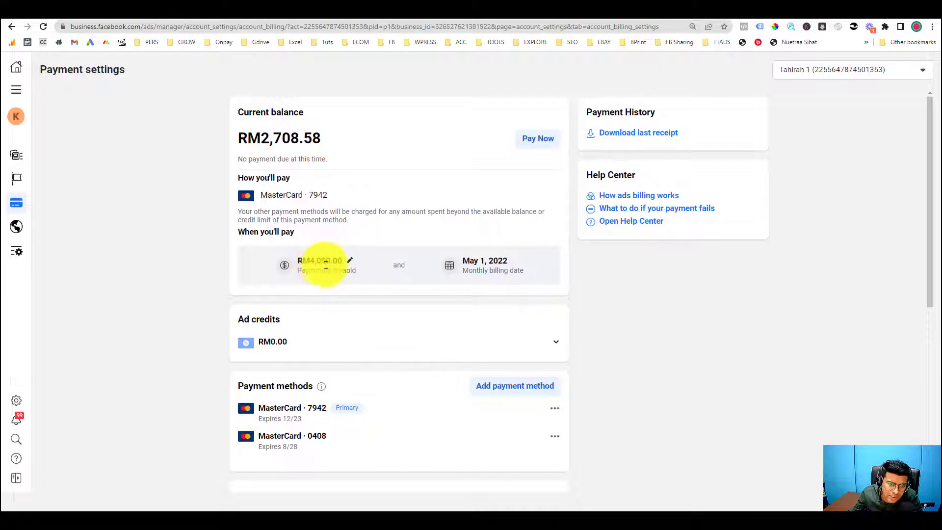
Examine the payment threshold amount under When you'll pay
{"action": "left_click_drag", "start_coordinate": [313, 259], "coordinate": [339, 257]}
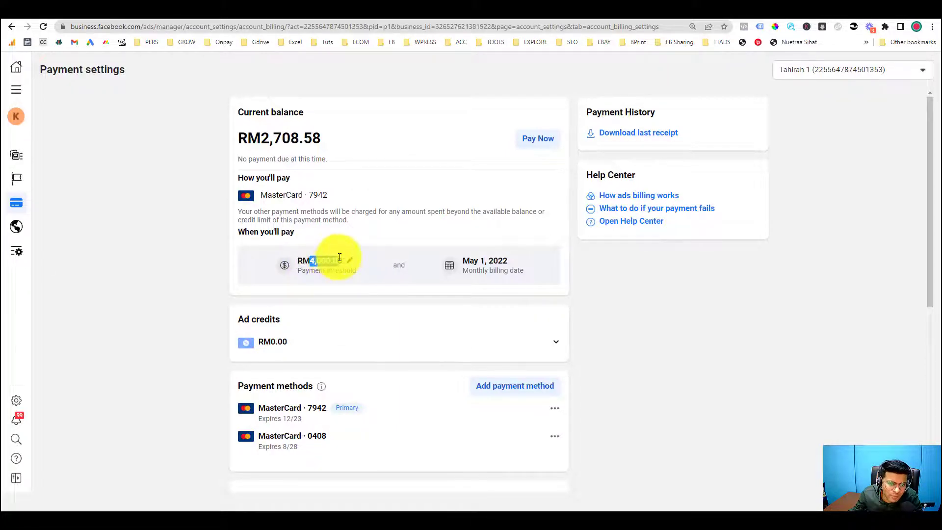
{"action": "left_click", "coordinate": [335, 259]}
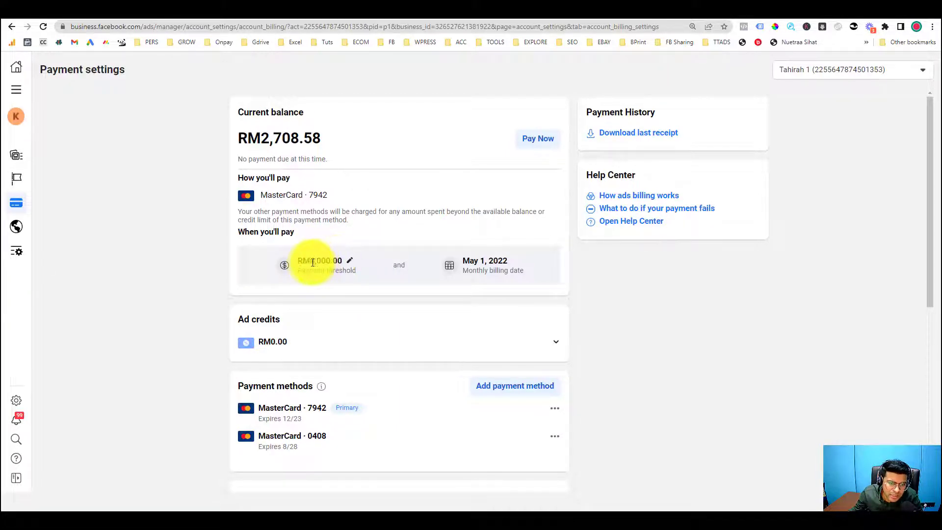
{"action": "double_click", "coordinate": [322, 262]}
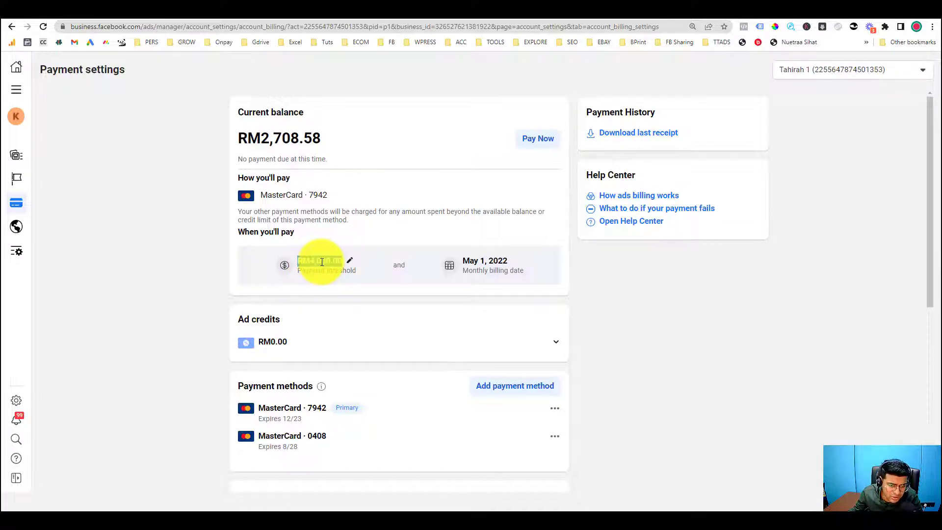
{"action": "left_click", "coordinate": [322, 262]}
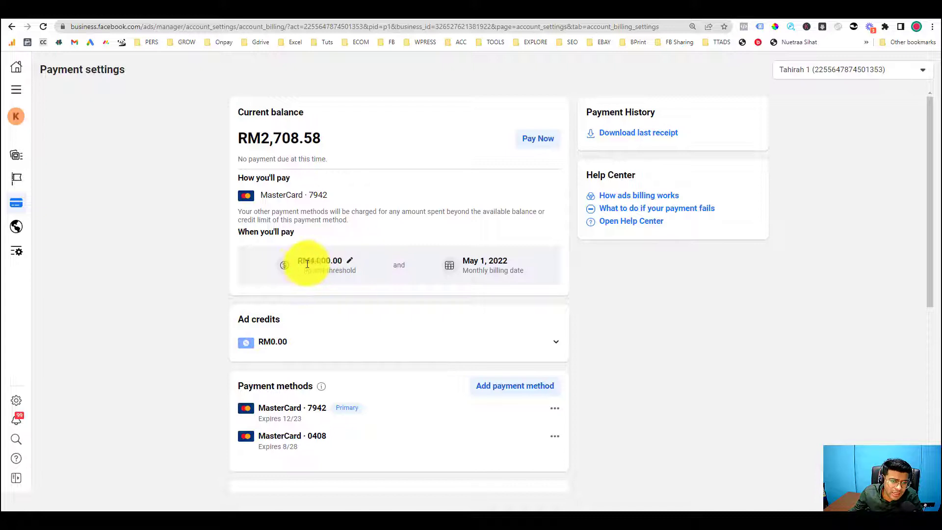
{"action": "left_click_drag", "start_coordinate": [310, 261], "coordinate": [339, 261]}
{"action": "left_click", "coordinate": [336, 261]}
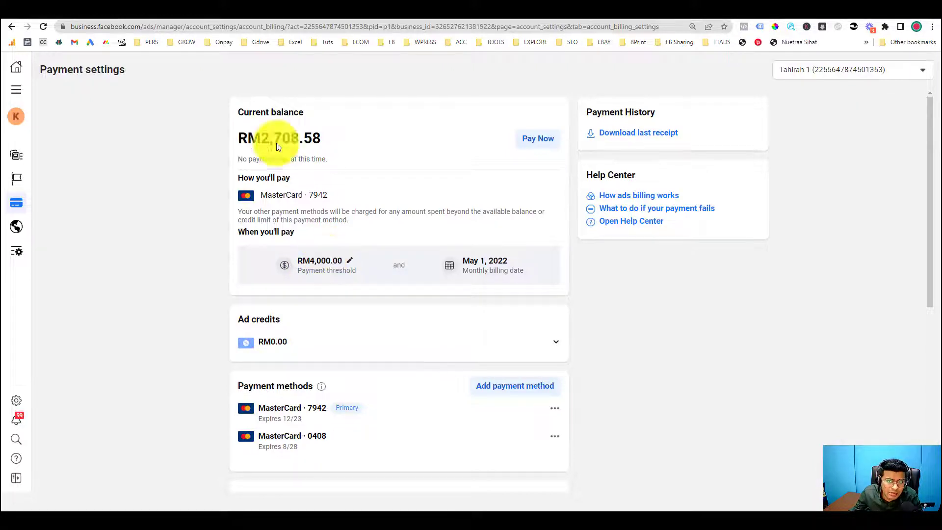
Switch to the Canva slide and move the Automatic text block slightly farther down below its arrow
{"action": "left_click", "coordinate": [174, 18]}
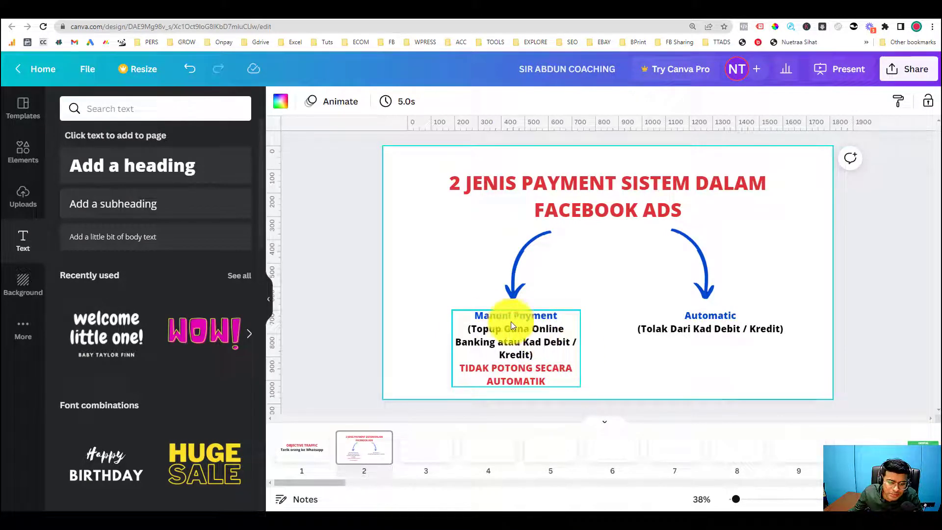
{"action": "left_click_drag", "start_coordinate": [725, 323], "coordinate": [725, 352]}
{"action": "left_click", "coordinate": [744, 377]}
{"action": "left_click", "coordinate": [715, 345]}
{"action": "left_click", "coordinate": [726, 352]}
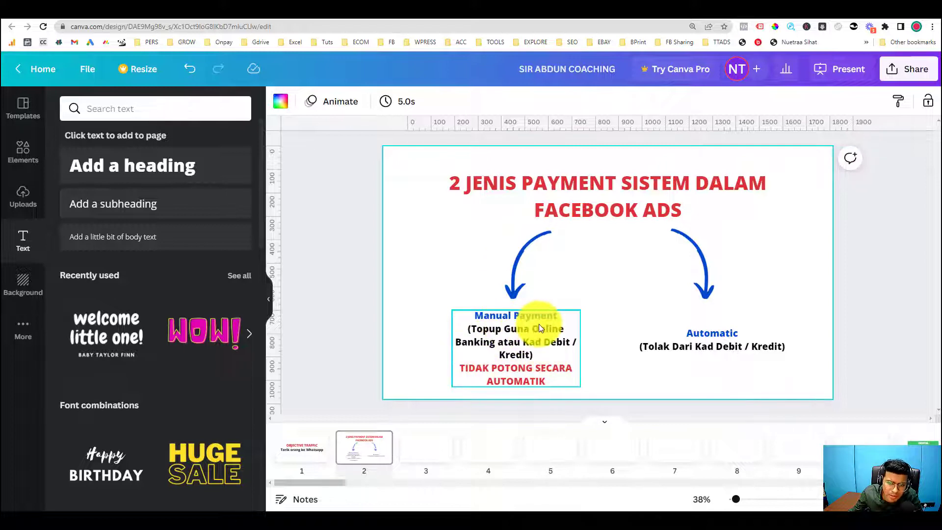
Nudge the Manual Payment and Automatic text blocks slightly to the left on the slide
{"action": "left_click_drag", "start_coordinate": [525, 336], "coordinate": [511, 332]}
{"action": "left_click", "coordinate": [412, 323]}
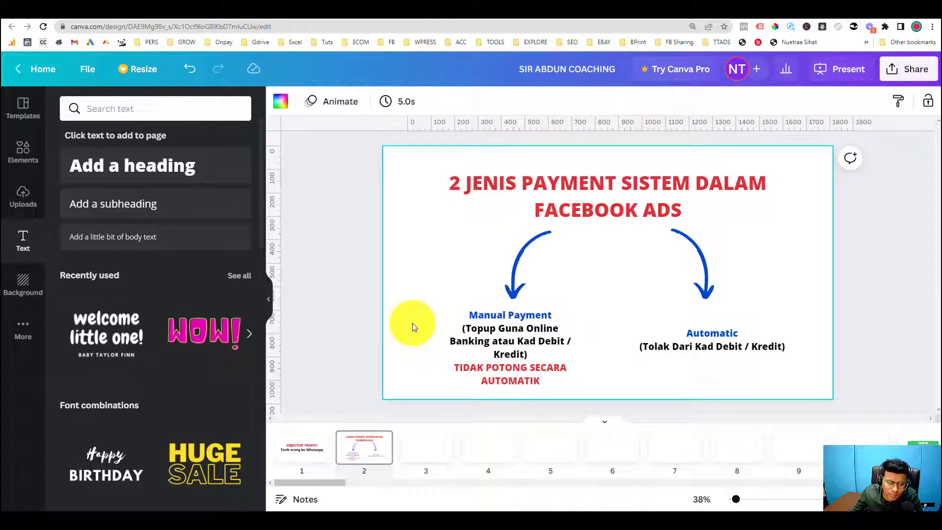
{"action": "left_click_drag", "start_coordinate": [714, 345], "coordinate": [689, 343]}
{"action": "left_click", "coordinate": [660, 378]}
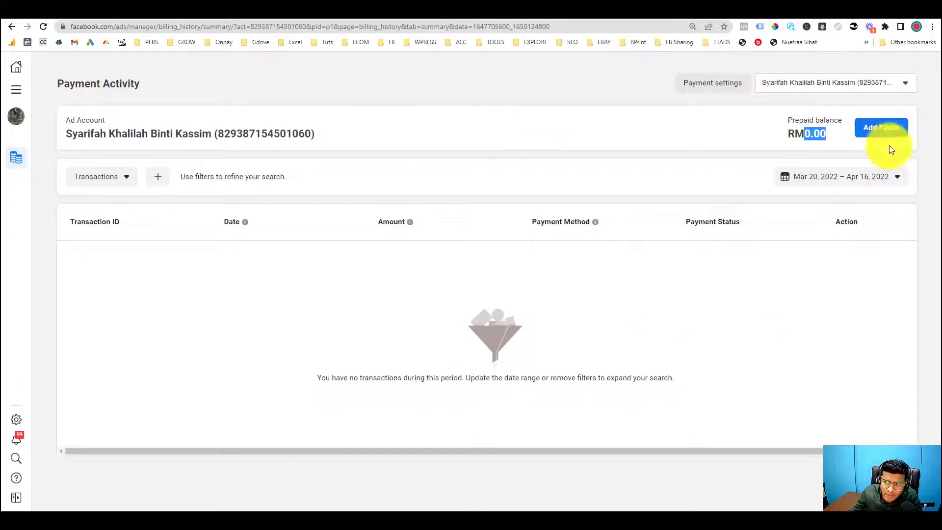
Switch back to the prepaid ad account's Payment Activity page in Facebook and open the list of all tools
{"action": "left_click", "coordinate": [891, 149]}
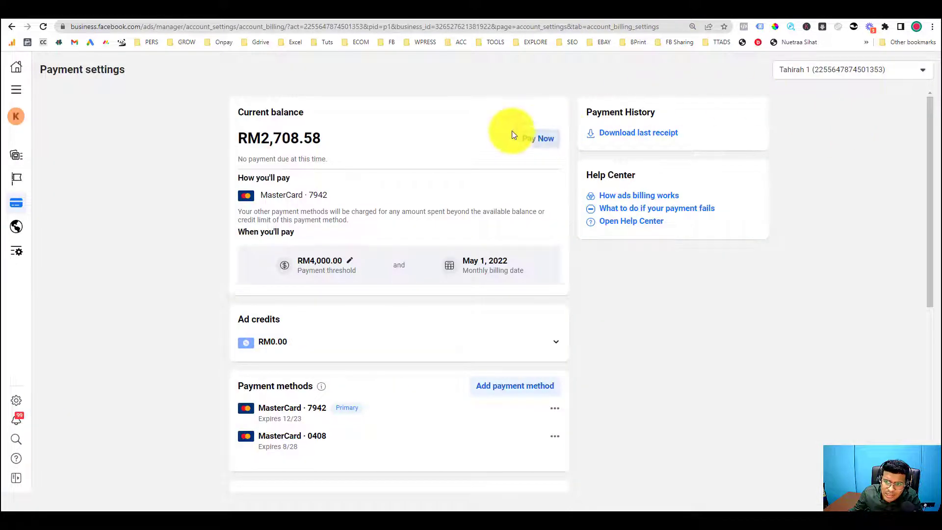
{"action": "left_click", "coordinate": [15, 28]}
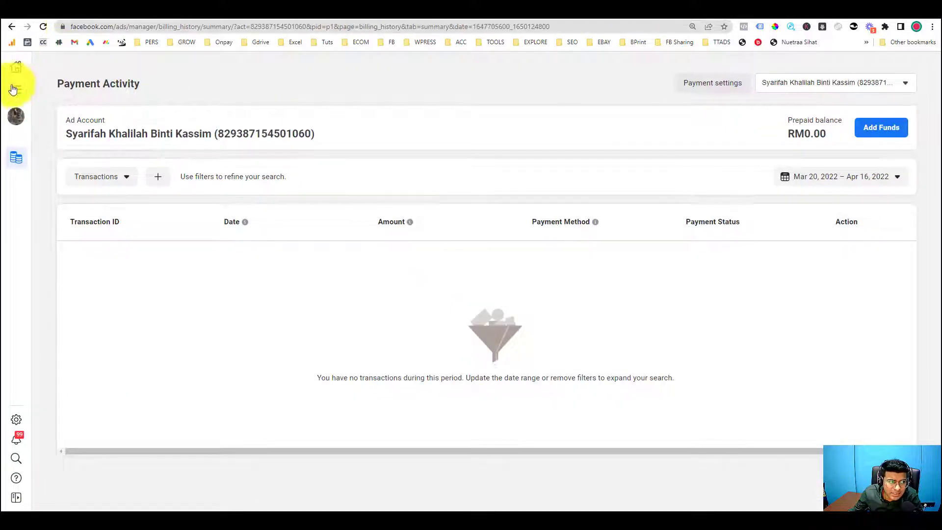
{"action": "left_click", "coordinate": [18, 90]}
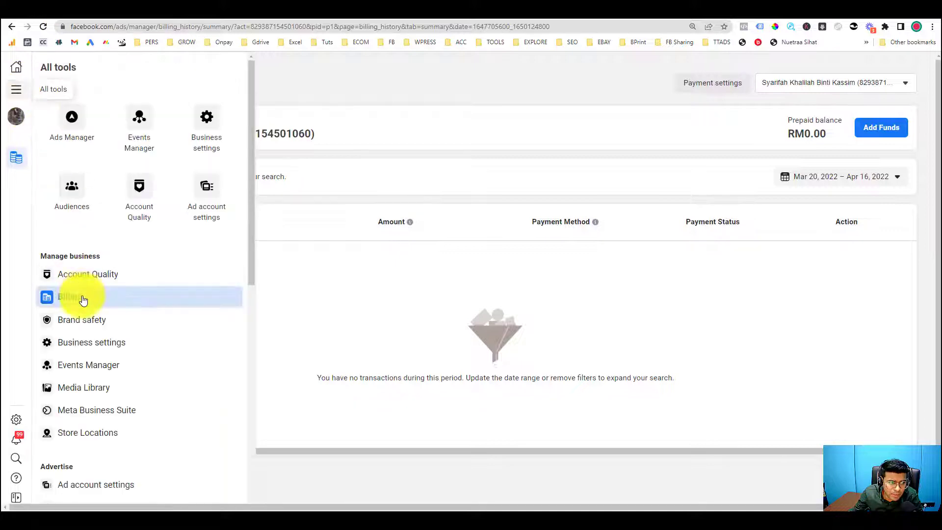